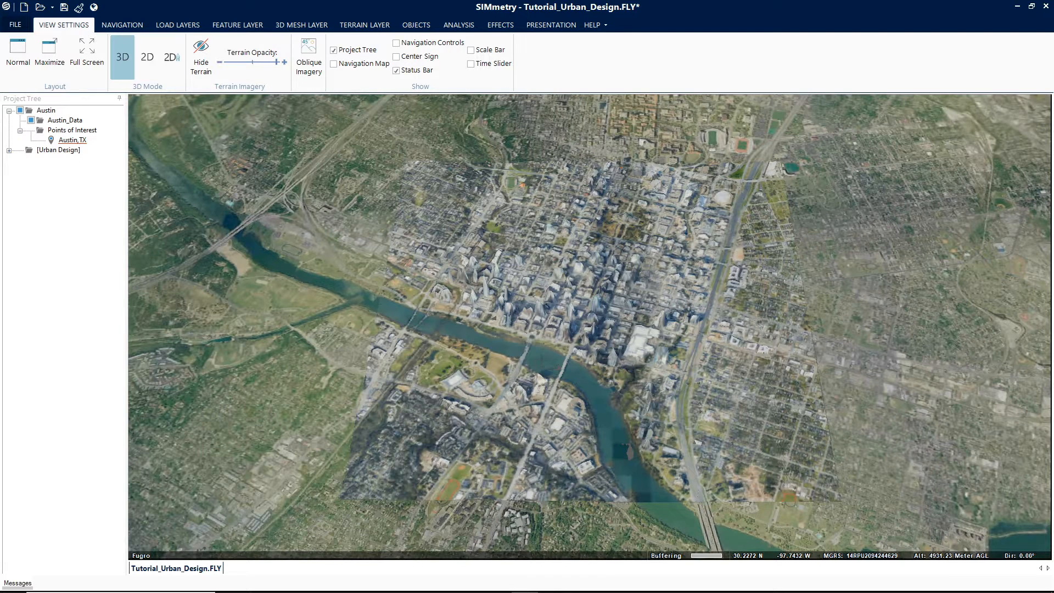
- Open the Urban Design toolset for 3D objects
{"action": "left_click", "coordinate": [416, 25]}
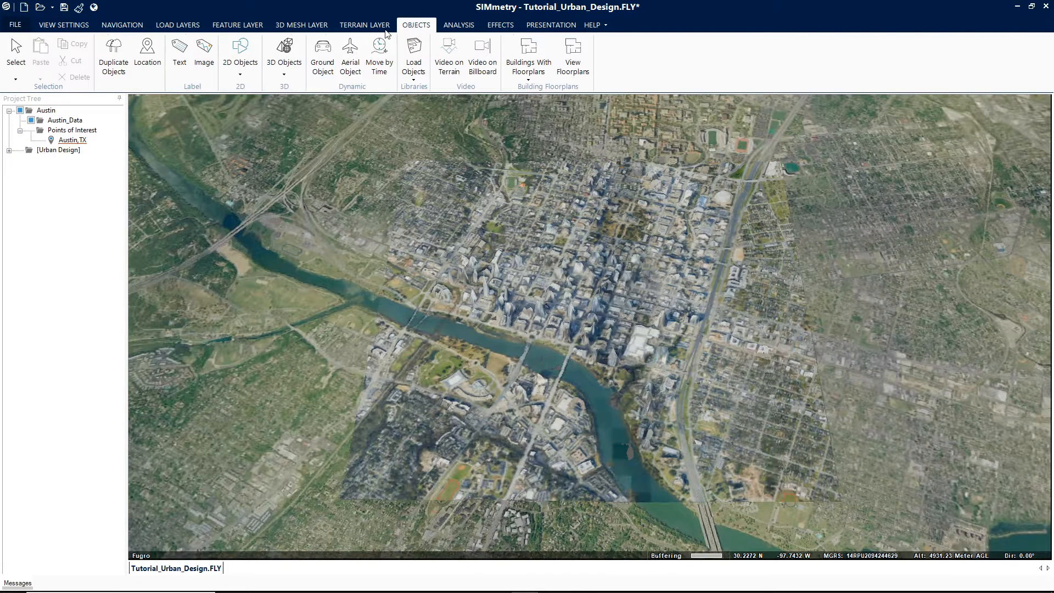
{"action": "left_click", "coordinate": [284, 69]}
{"action": "left_click", "coordinate": [277, 152]}
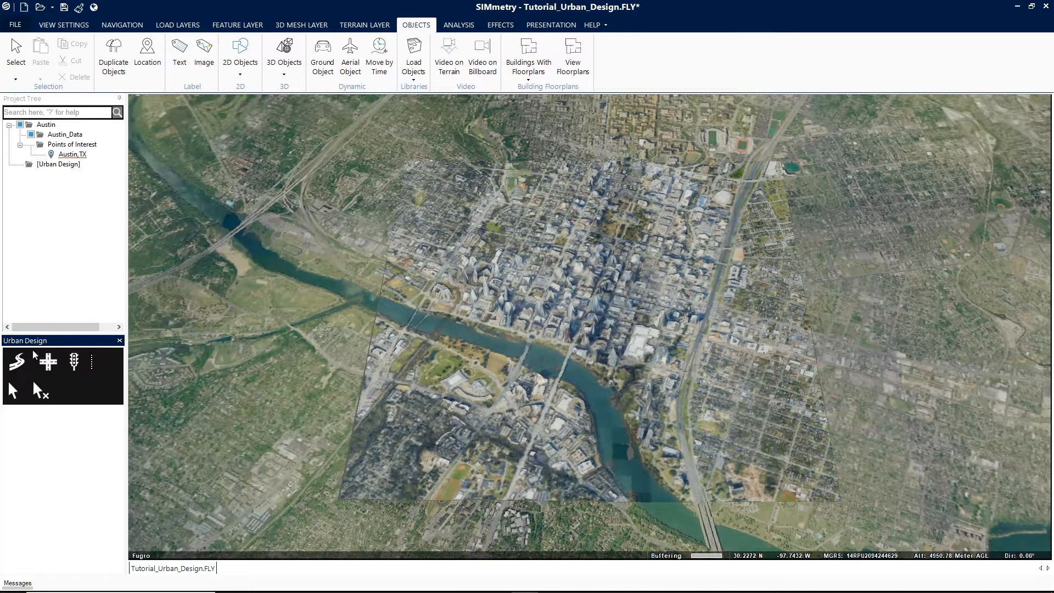
- Draw a 10 m wide "2 Lanes white style A" road from the riverside intersection up the downtown street, turning the corner at its upper end
{"action": "left_click", "coordinate": [18, 364]}
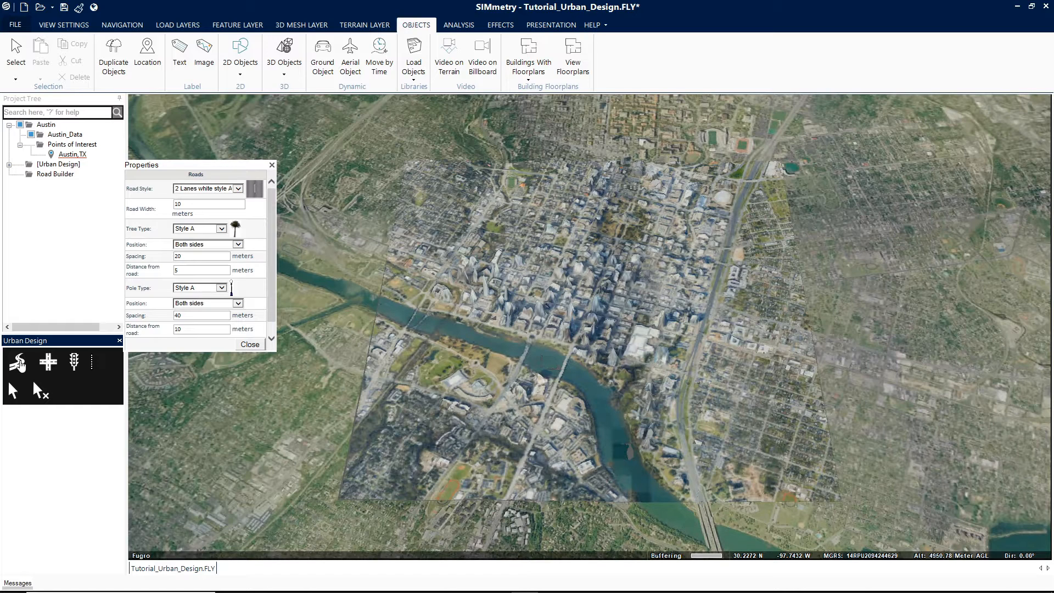
{"action": "scroll", "coordinate": [514, 392], "scroll_direction": "up", "scroll_amount": 3}
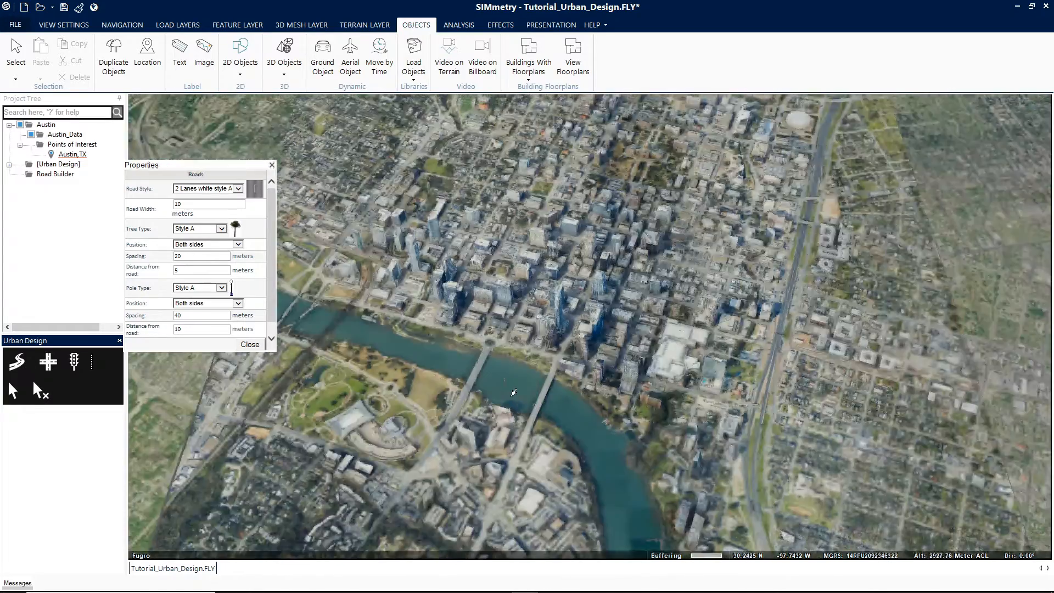
{"action": "scroll", "coordinate": [514, 392], "scroll_direction": "up", "scroll_amount": 3}
{"action": "scroll", "coordinate": [500, 392], "scroll_direction": "up", "scroll_amount": 2}
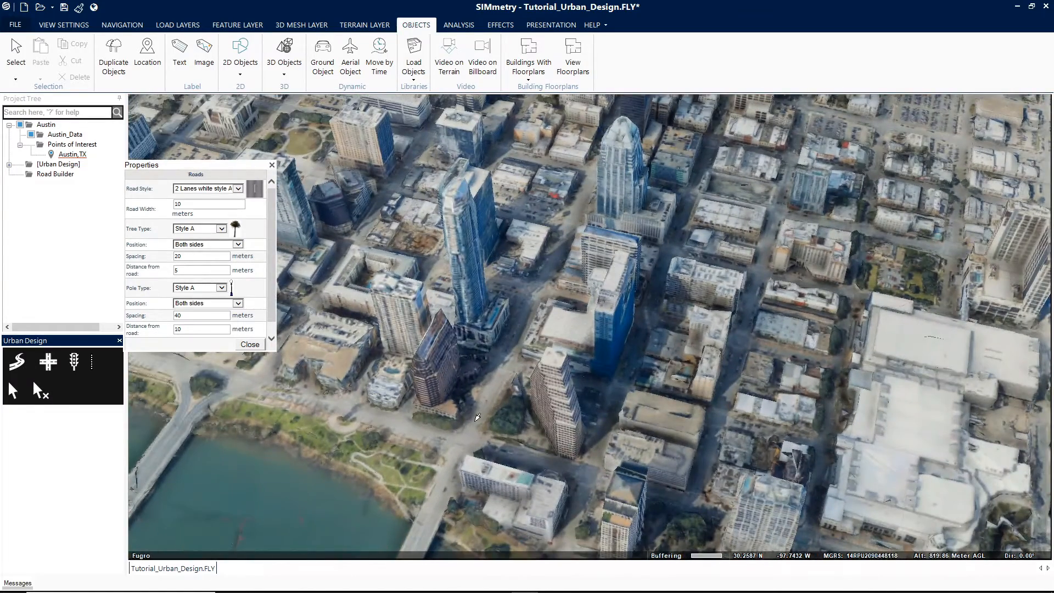
{"action": "left_click", "coordinate": [537, 282]}
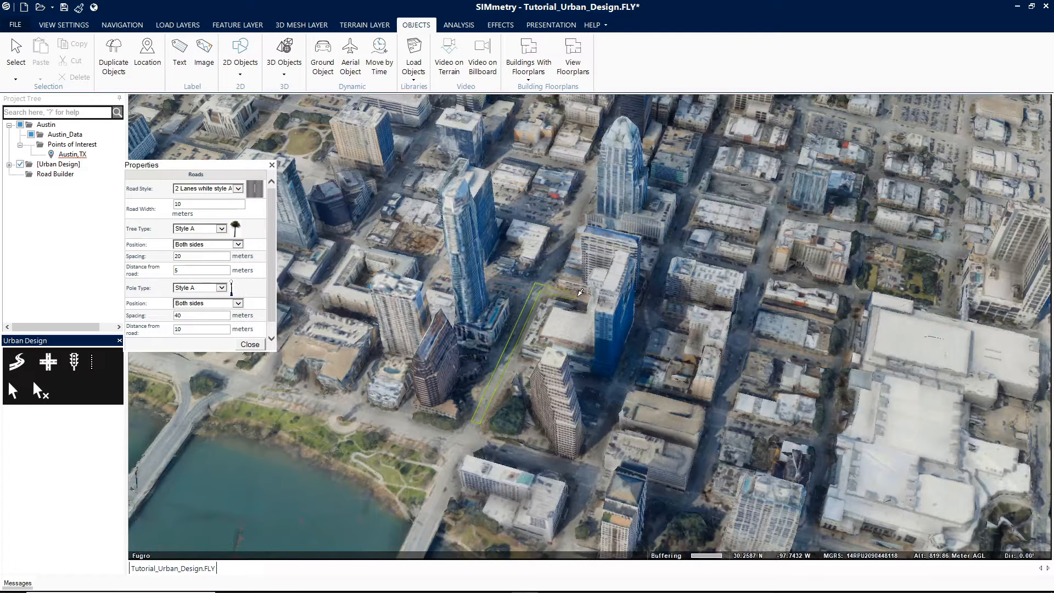
{"action": "right_click", "coordinate": [578, 296]}
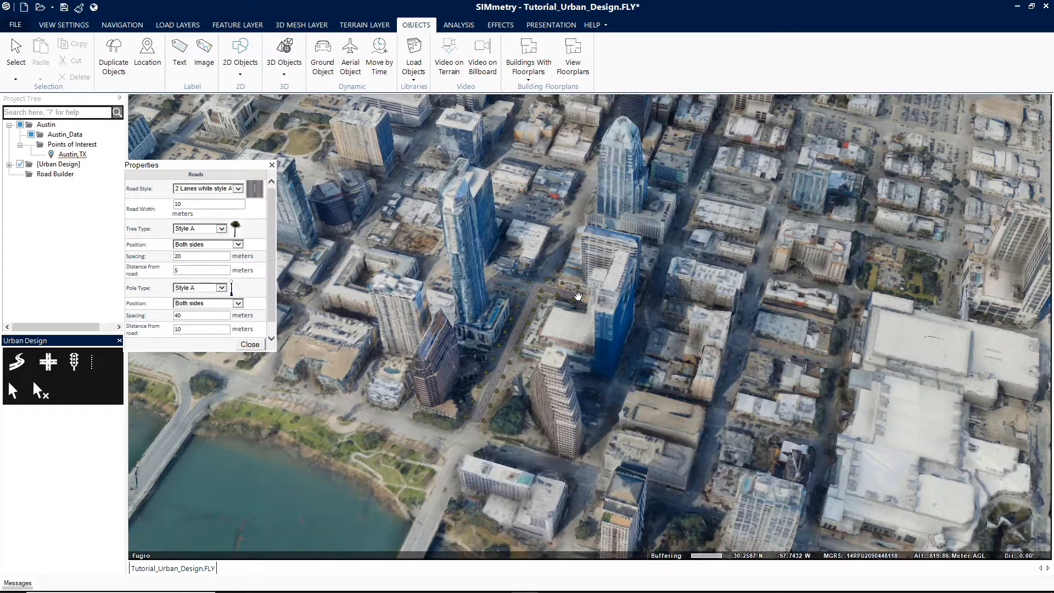
{"action": "left_click", "coordinate": [272, 164]}
- Place a Style B junction on the riverside intersection at the lower end of the new road
{"action": "right_click", "coordinate": [78, 156]}
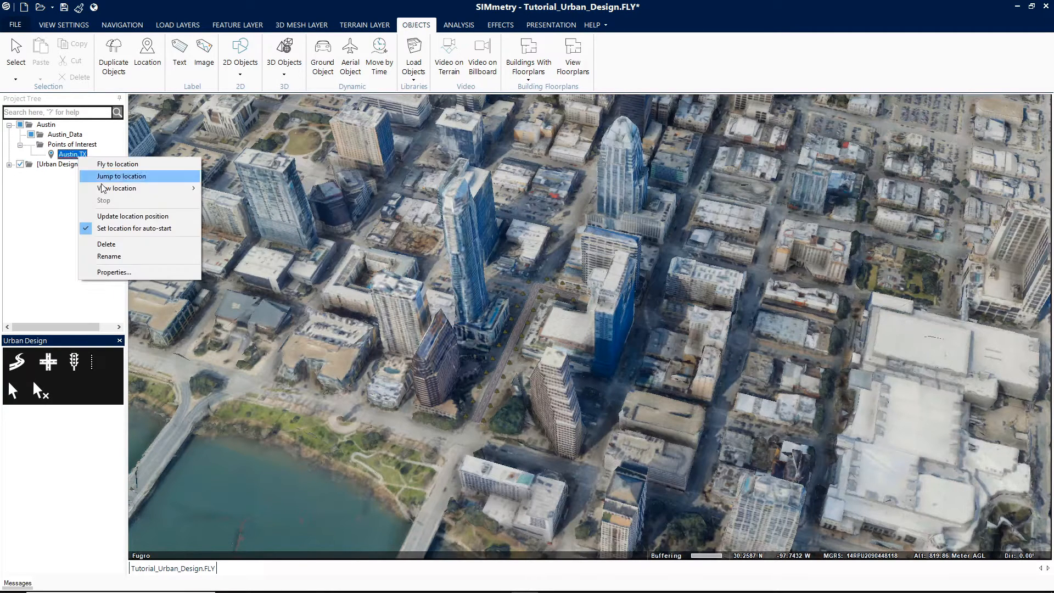
{"action": "left_click", "coordinate": [104, 176]}
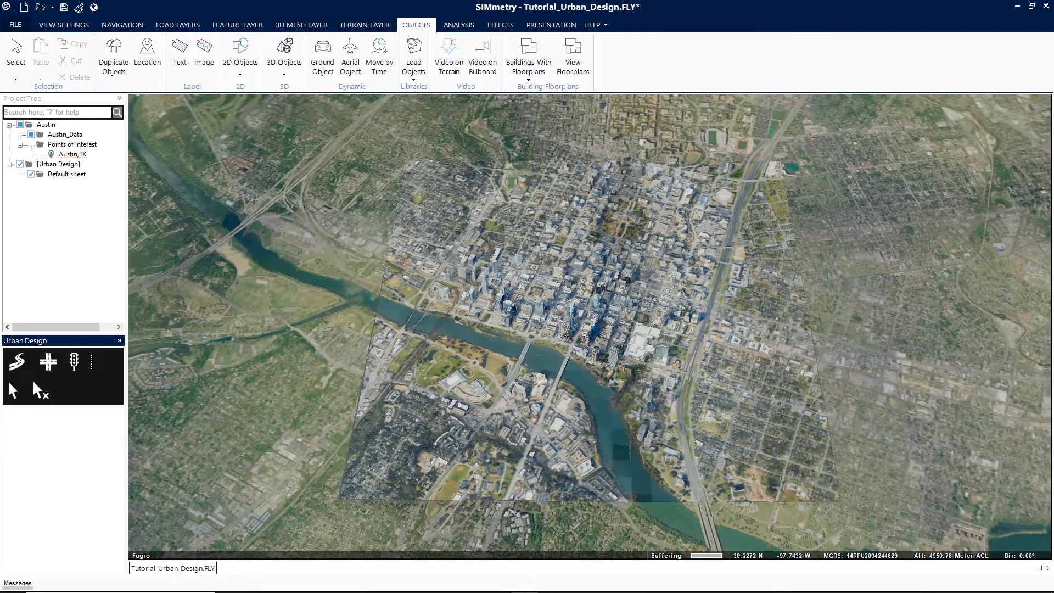
{"action": "left_click", "coordinate": [48, 364]}
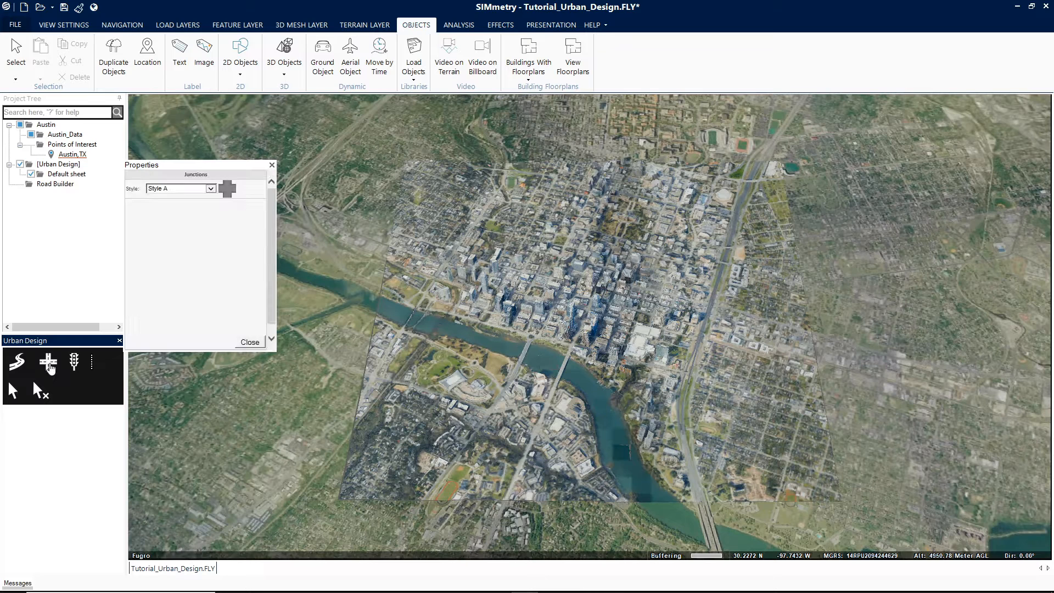
{"action": "left_click", "coordinate": [210, 188]}
{"action": "left_click", "coordinate": [185, 196]}
{"action": "scroll", "coordinate": [494, 342], "scroll_direction": "up", "scroll_amount": 5}
{"action": "scroll", "coordinate": [494, 343], "scroll_direction": "up", "scroll_amount": 4}
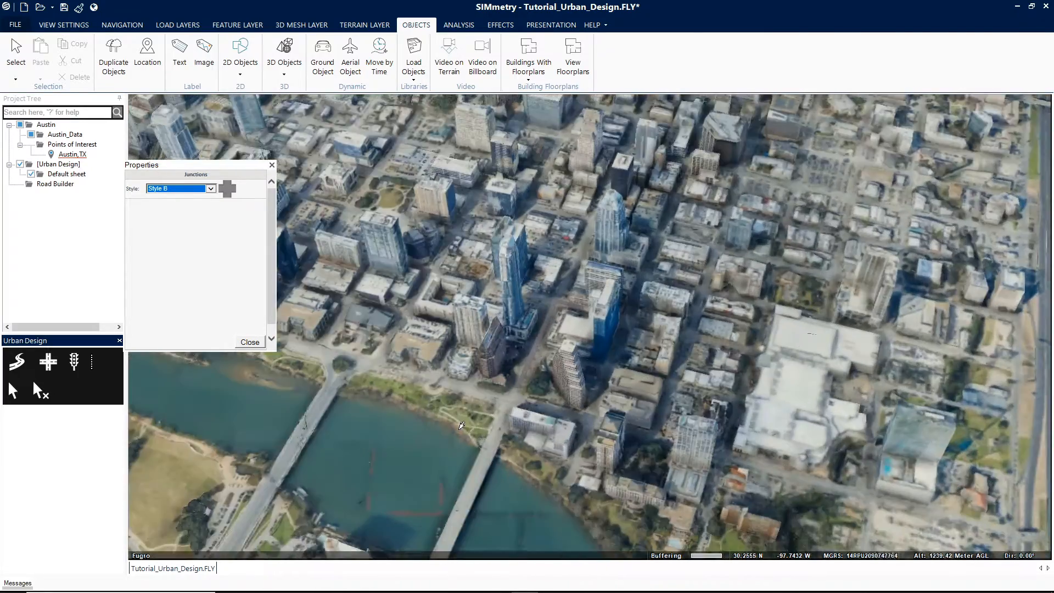
{"action": "middle_click_drag", "start_coordinate": [438, 480], "coordinate": [450, 480]}
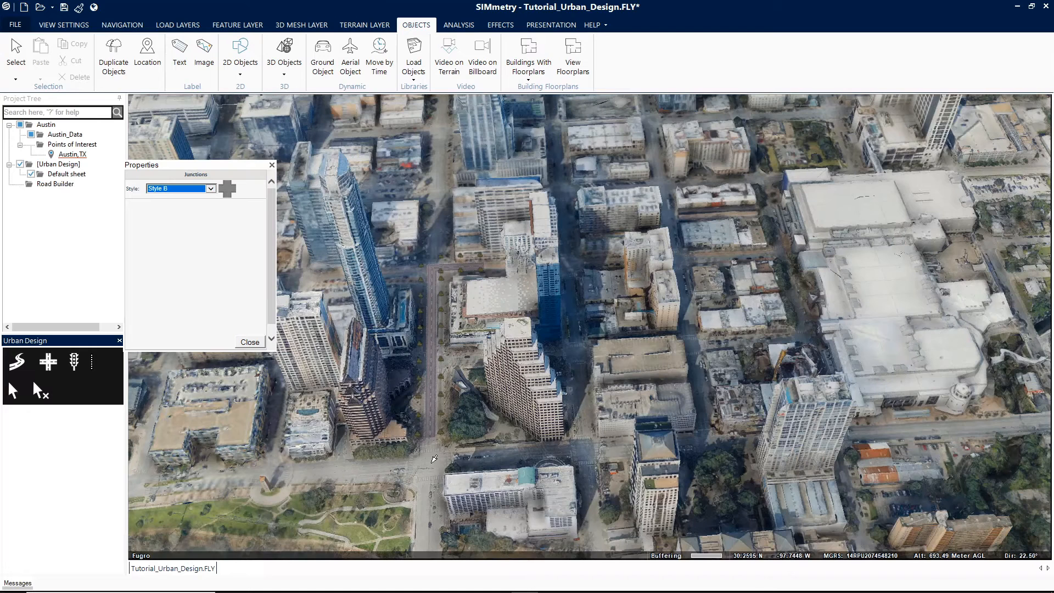
{"action": "left_click", "coordinate": [432, 461]}
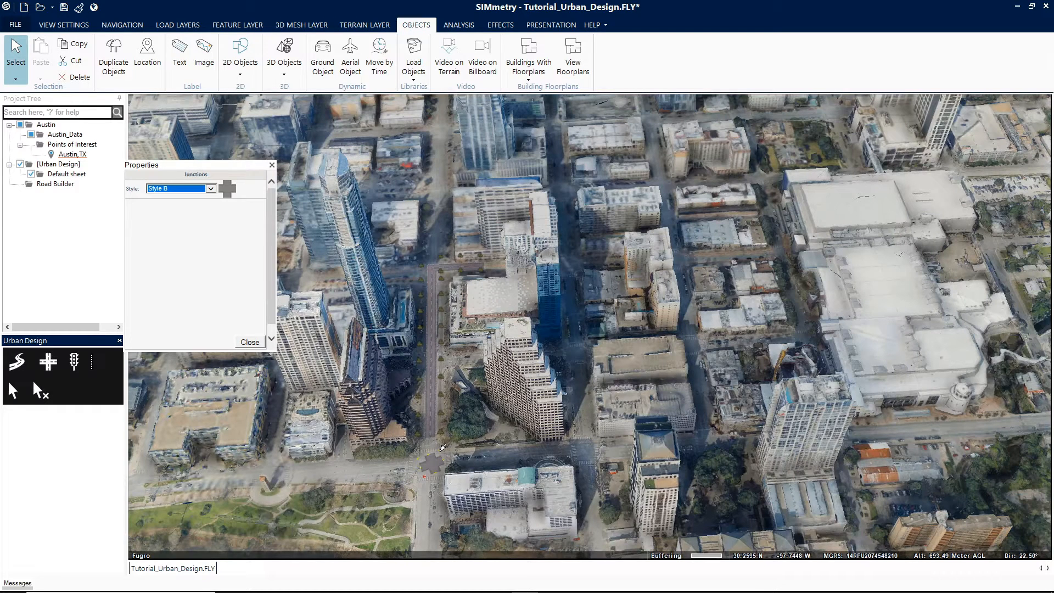
{"action": "left_click", "coordinate": [254, 342]}
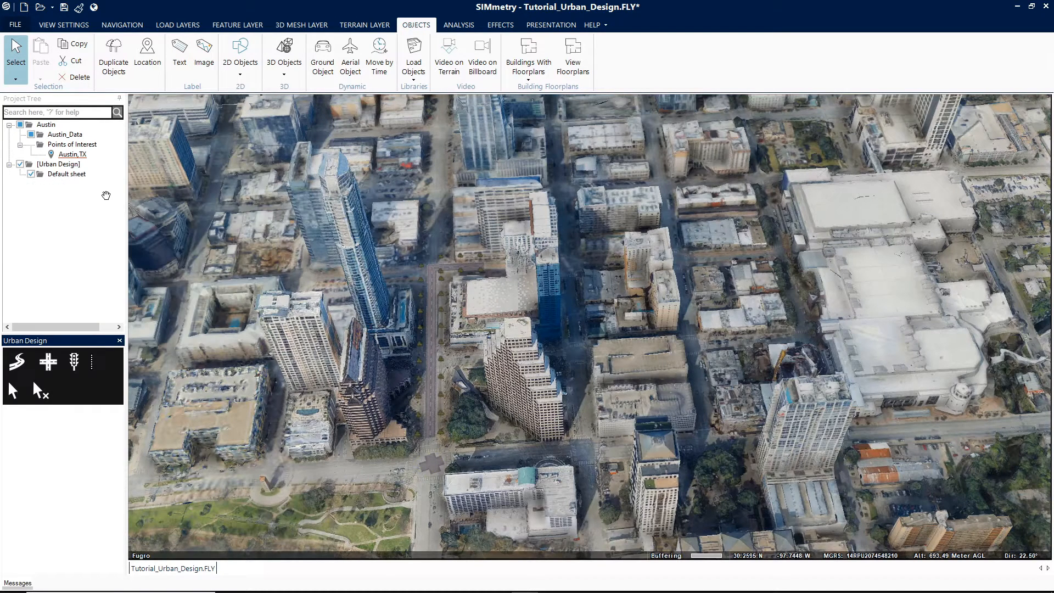
- Place a Style C traffic light beside the junction, on the street corner at the road's lower end
{"action": "right_click", "coordinate": [71, 154]}
{"action": "left_click", "coordinate": [91, 173]}
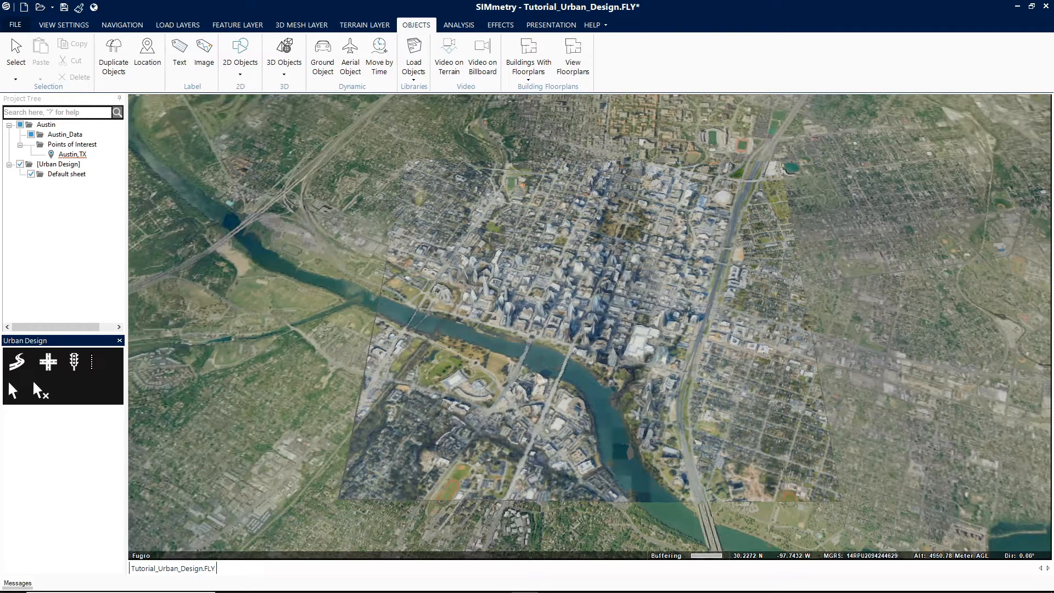
{"action": "left_click", "coordinate": [75, 363]}
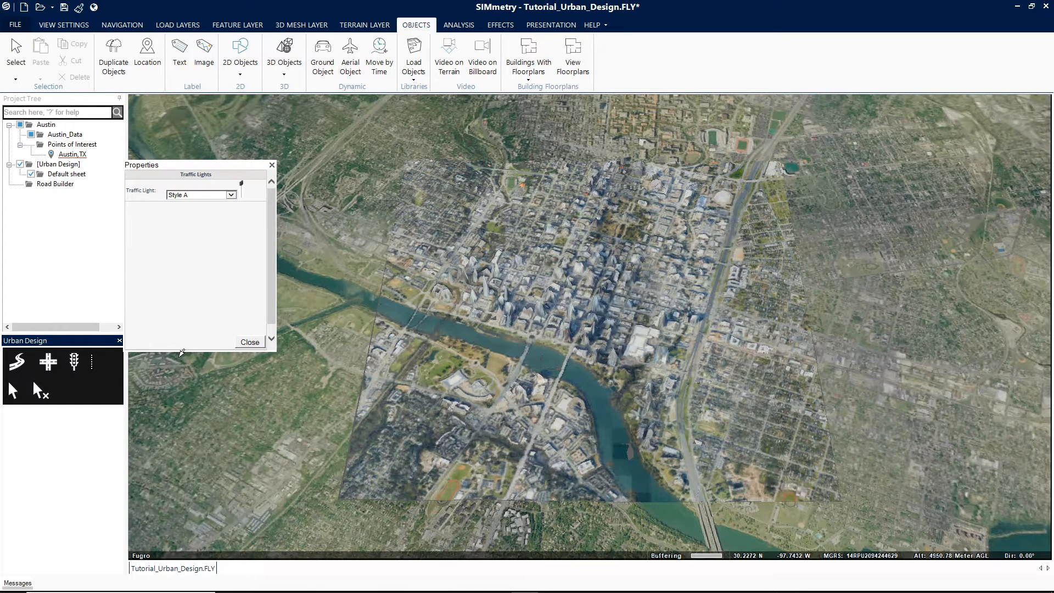
{"action": "left_click", "coordinate": [231, 195]}
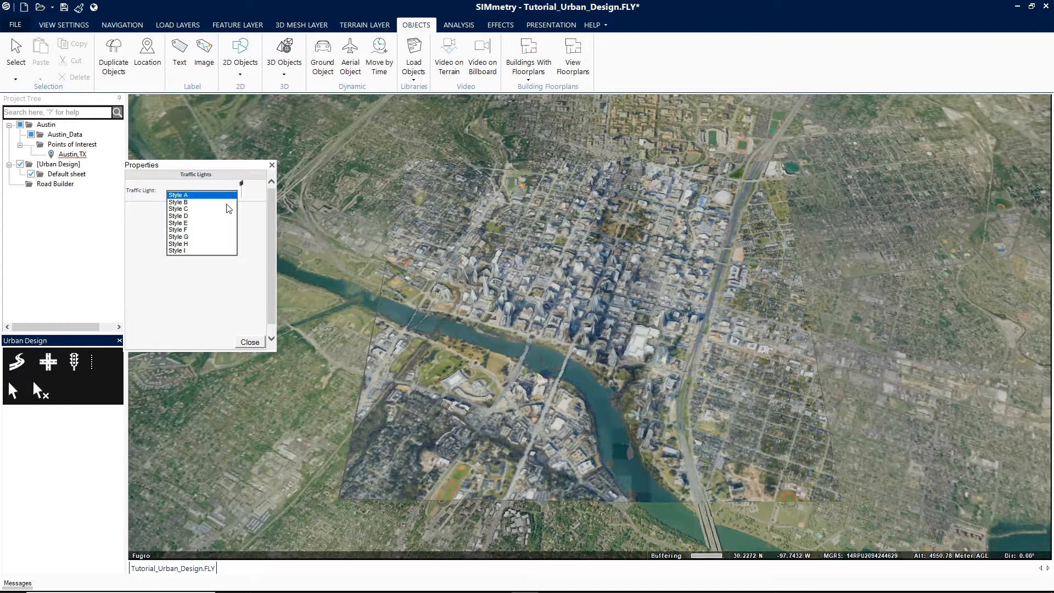
{"action": "left_click", "coordinate": [227, 210]}
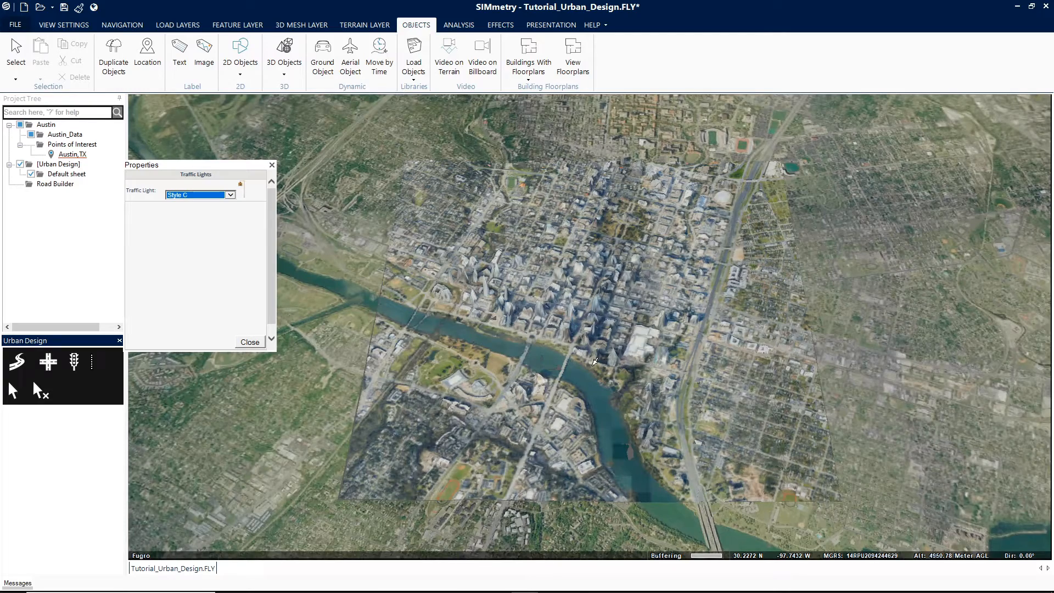
{"action": "scroll", "coordinate": [551, 341], "scroll_direction": "up", "scroll_amount": 3}
{"action": "scroll", "coordinate": [551, 342], "scroll_direction": "up", "scroll_amount": 5}
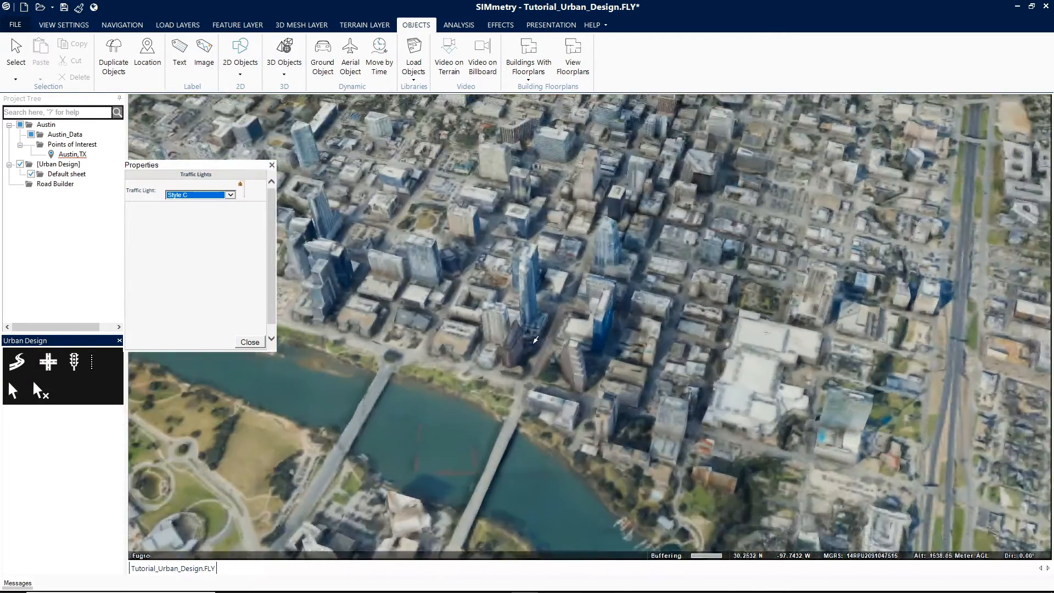
{"action": "scroll", "coordinate": [485, 339], "scroll_direction": "up", "scroll_amount": 2}
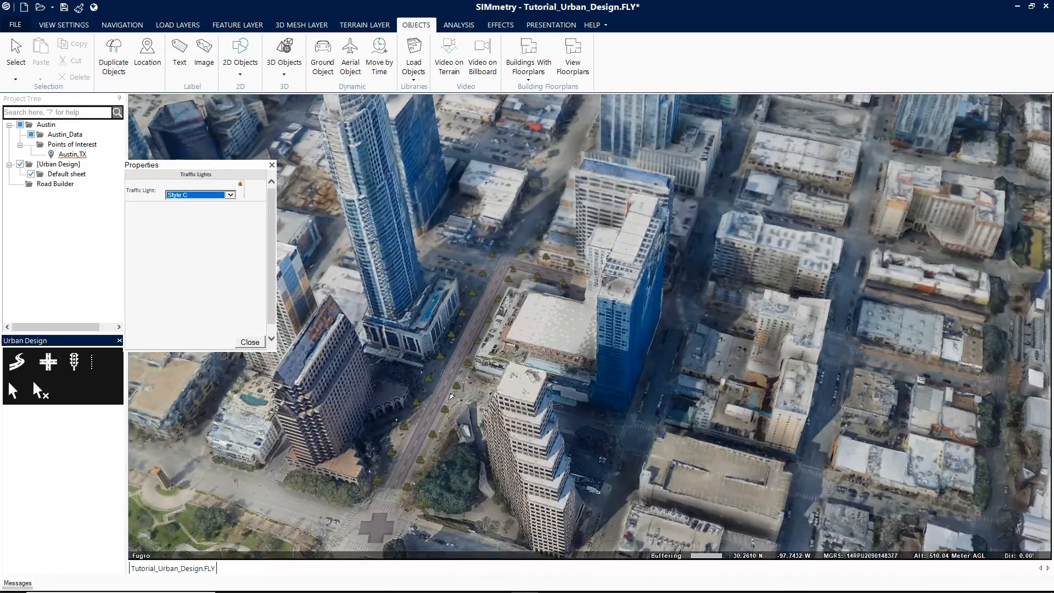
{"action": "left_click", "coordinate": [373, 495]}
{"action": "right_click", "coordinate": [394, 496]}
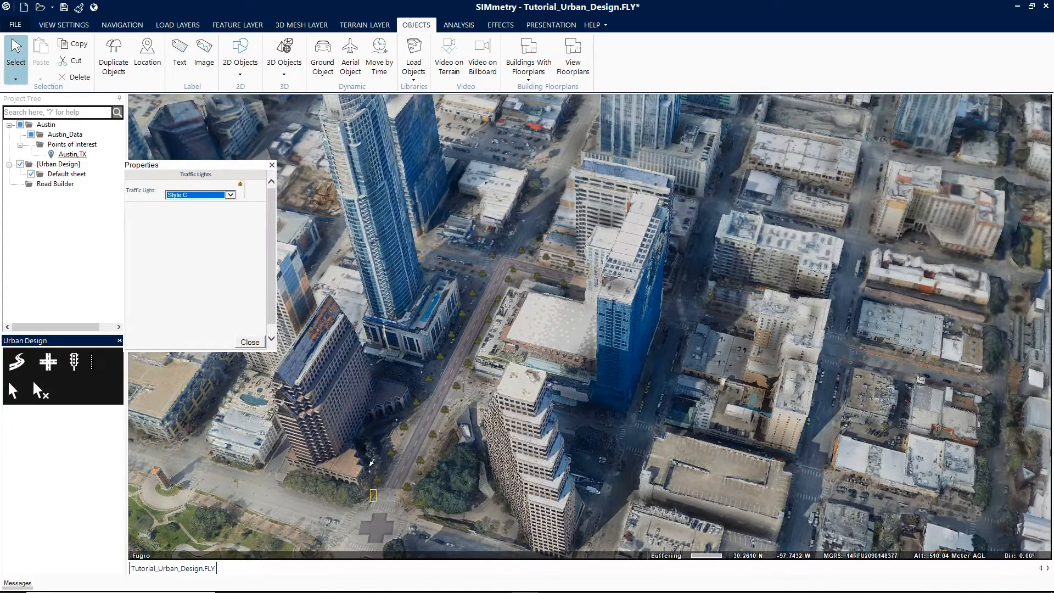
{"action": "left_click", "coordinate": [250, 343]}
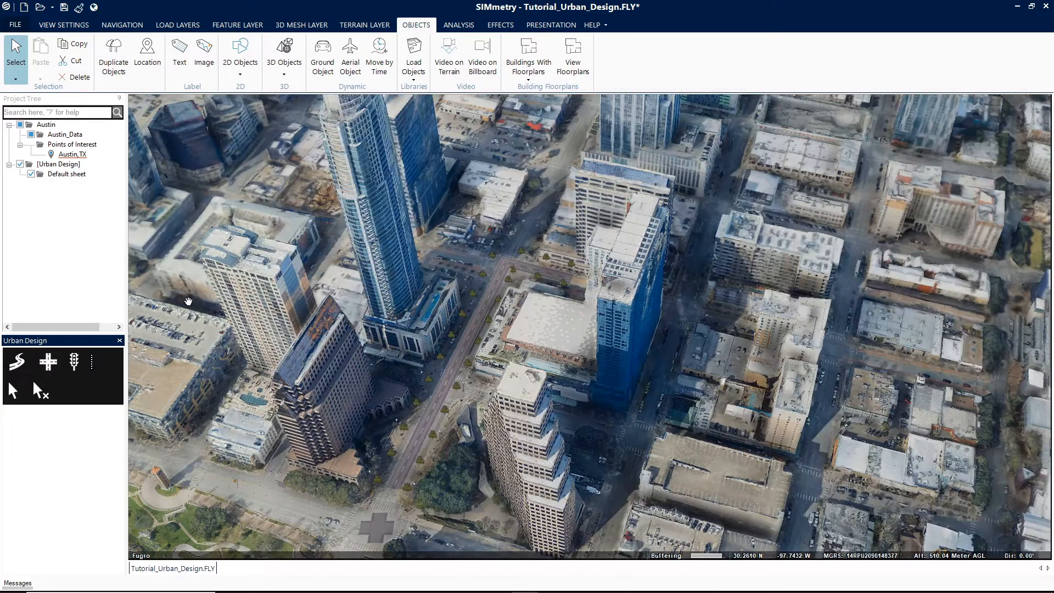
- Delete the junction at the lower end of the road
{"action": "right_click", "coordinate": [71, 156]}
{"action": "left_click", "coordinate": [89, 174]}
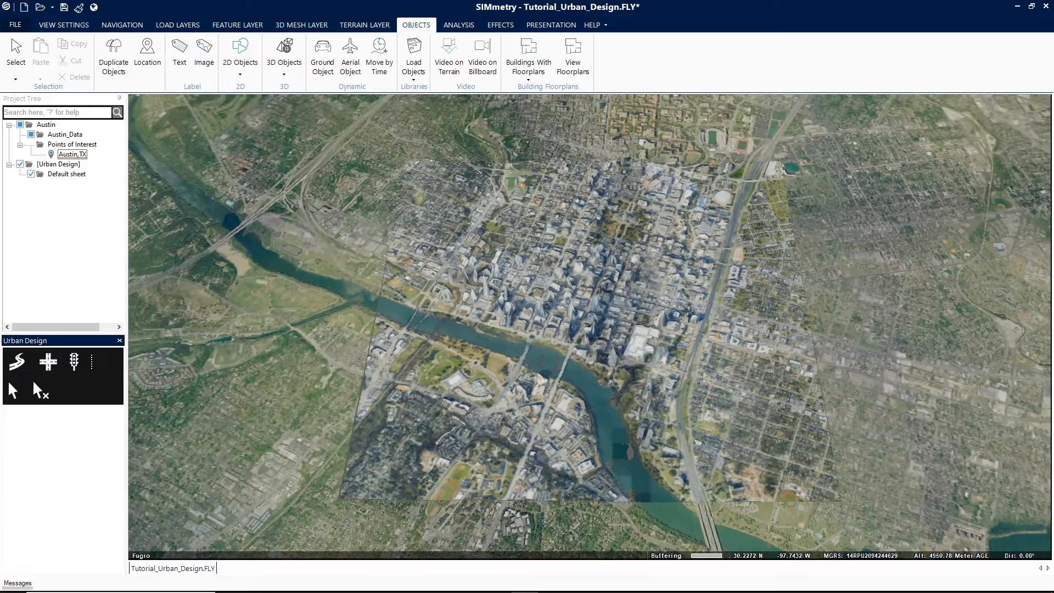
{"action": "left_click", "coordinate": [40, 390]}
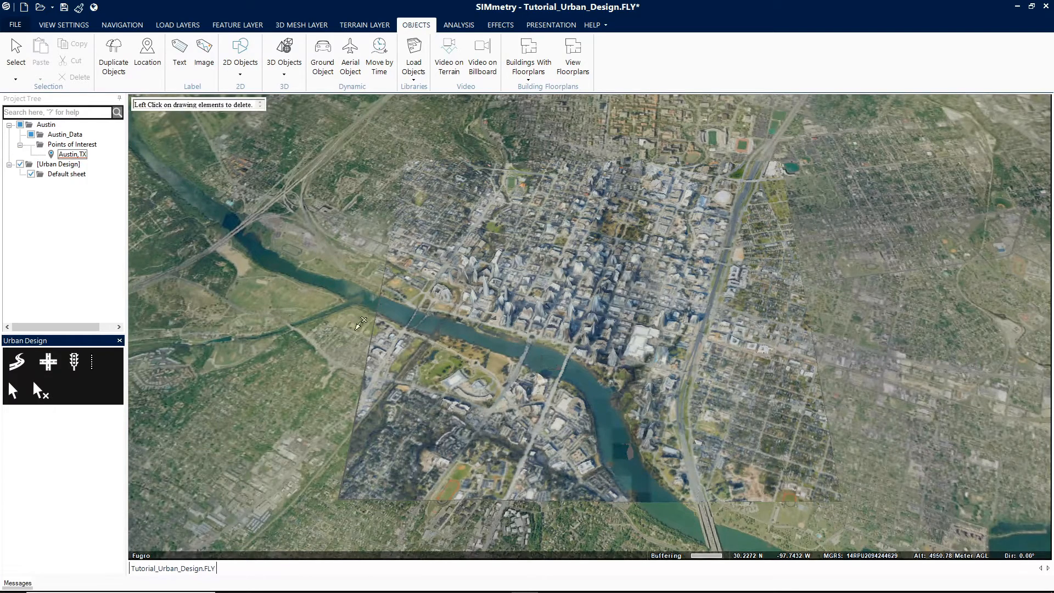
{"action": "scroll", "coordinate": [583, 324], "scroll_direction": "up", "scroll_amount": 5}
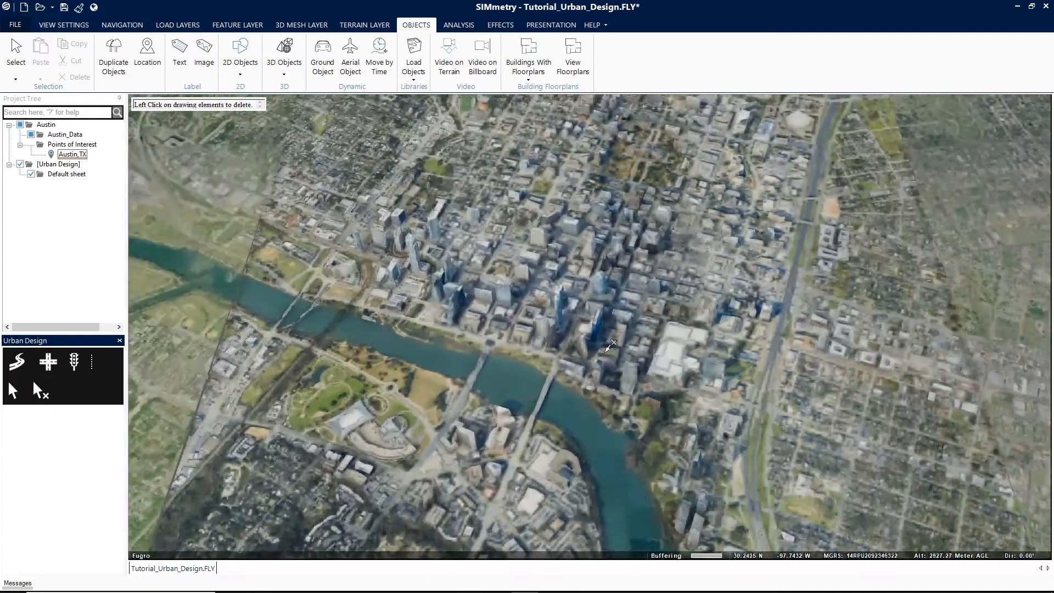
{"action": "scroll", "coordinate": [560, 338], "scroll_direction": "up", "scroll_amount": 4}
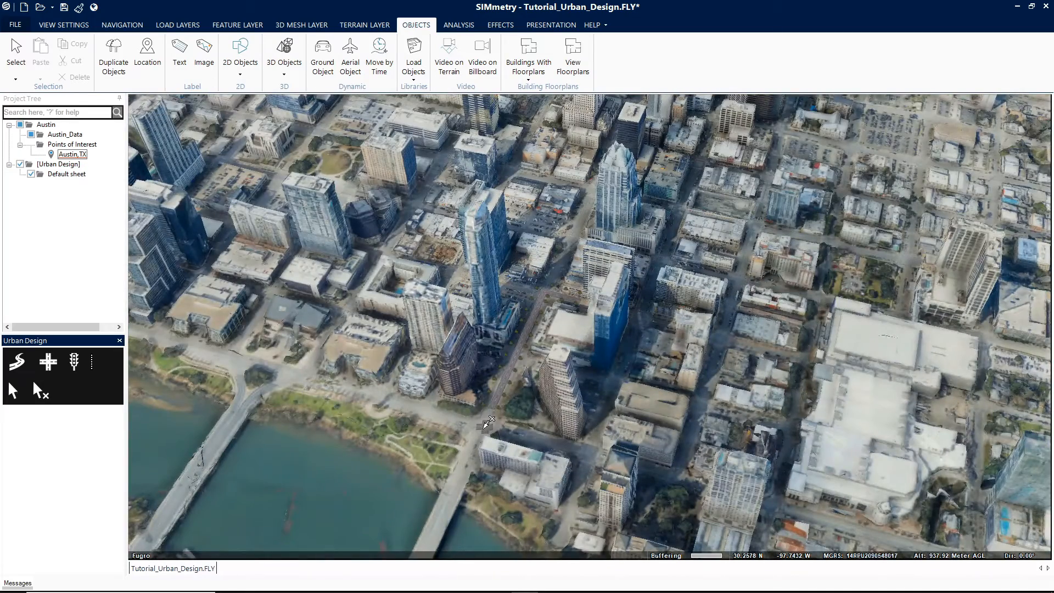
{"action": "left_click", "coordinate": [485, 426]}
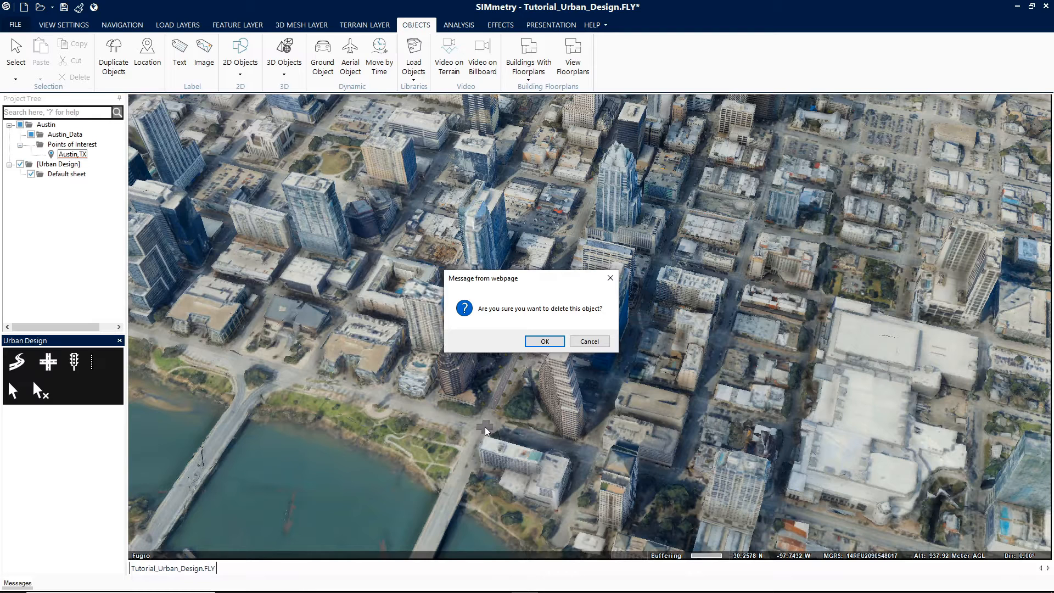
{"action": "left_click", "coordinate": [551, 341]}
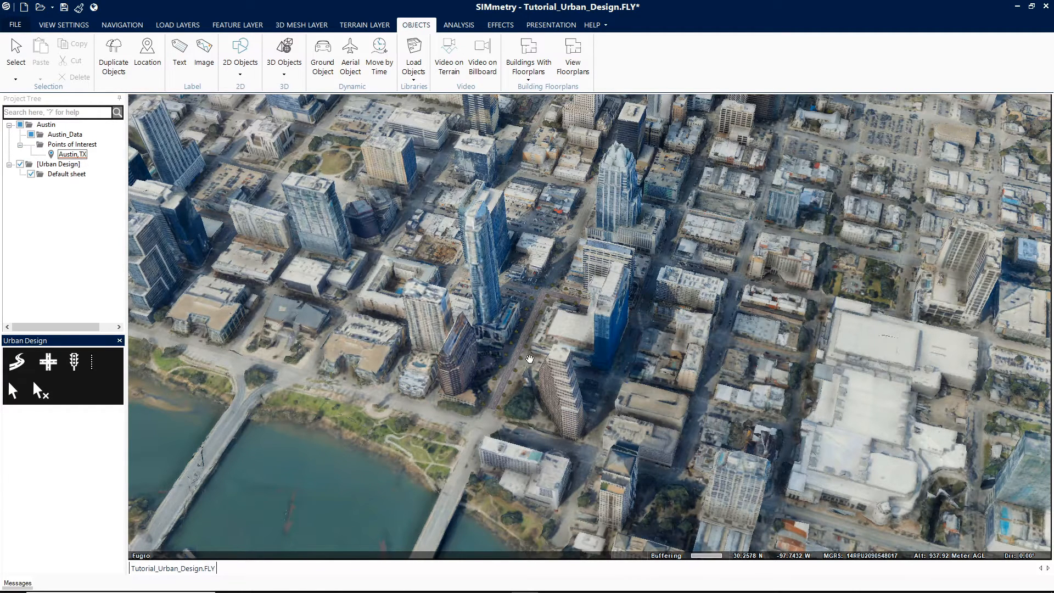
- Restyle the traffic light at the intersection corner, trying Style D and Style E before choosing Style F
{"action": "right_click", "coordinate": [81, 155]}
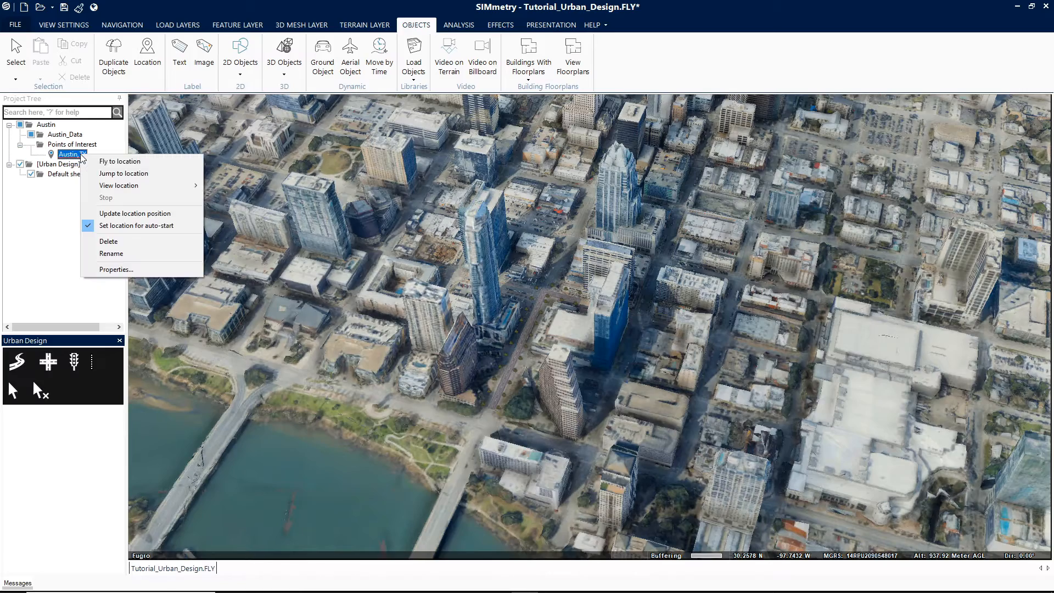
{"action": "left_click", "coordinate": [104, 173]}
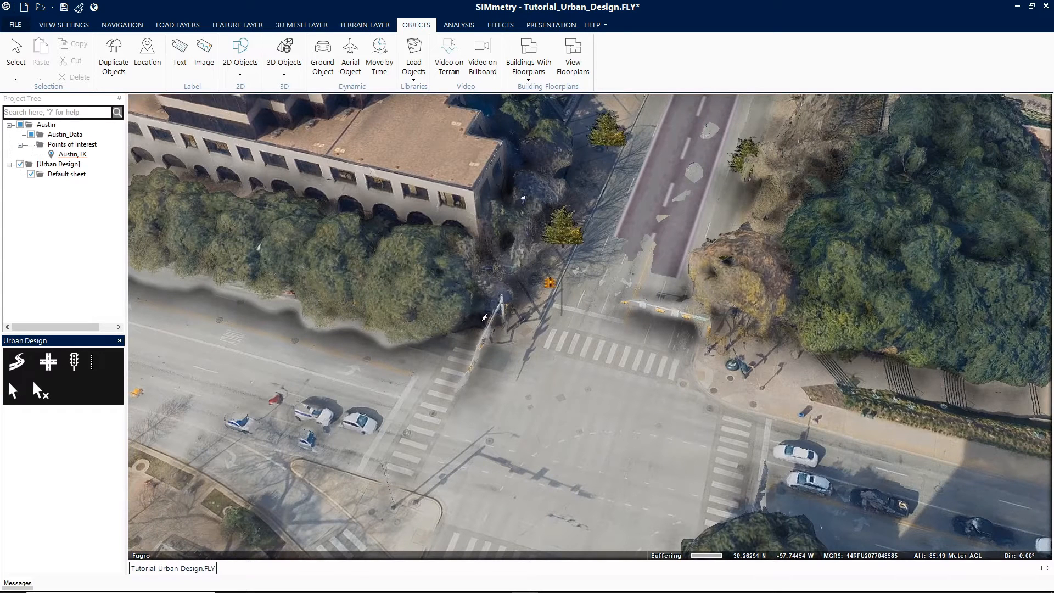
{"action": "left_click", "coordinate": [549, 281]}
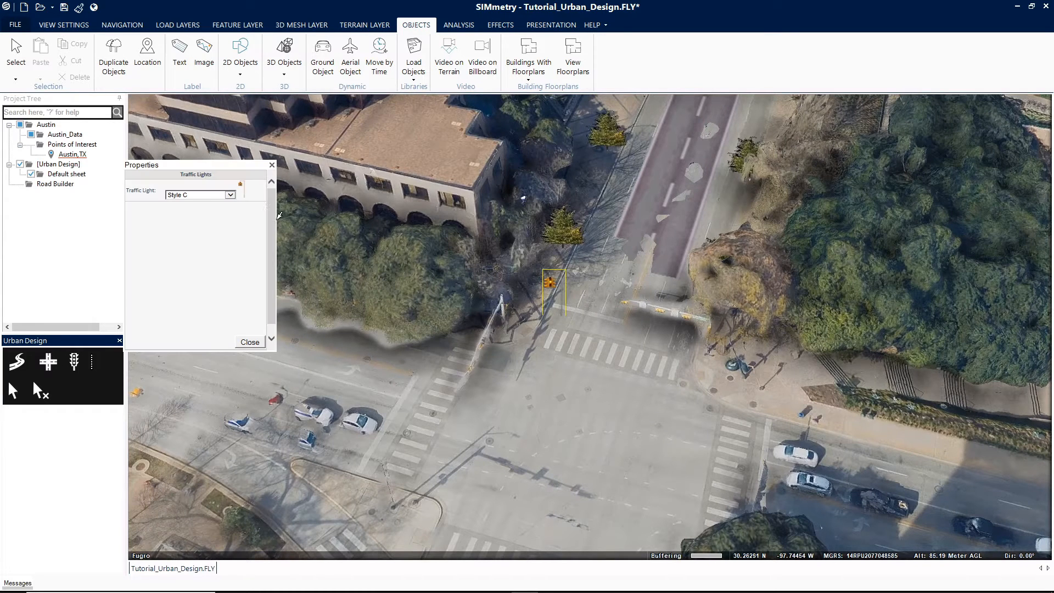
{"action": "left_click", "coordinate": [230, 195]}
{"action": "left_click", "coordinate": [209, 208]}
{"action": "left_click", "coordinate": [231, 195]}
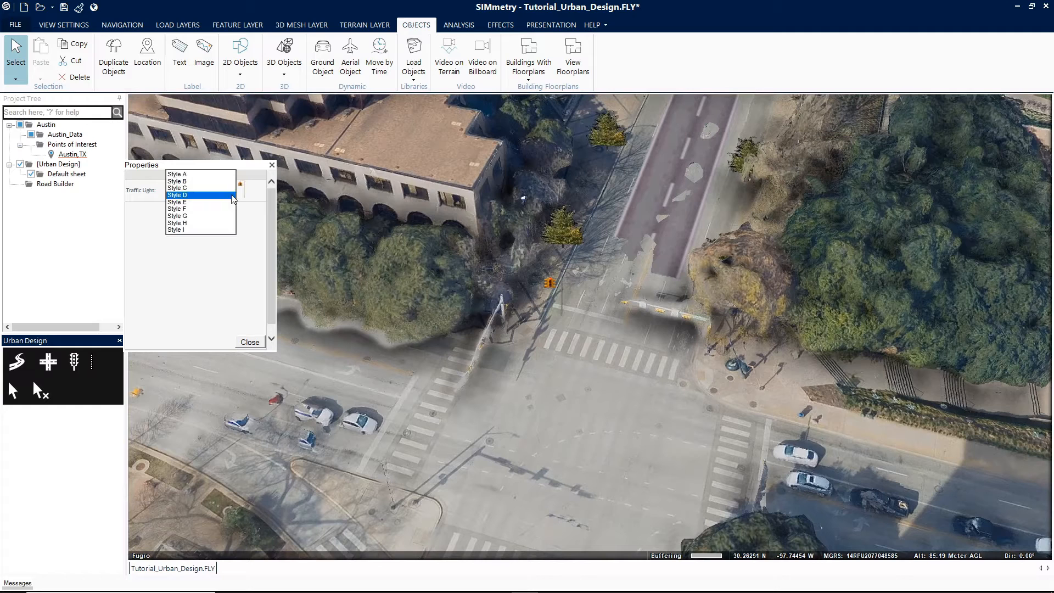
{"action": "left_click", "coordinate": [212, 207]}
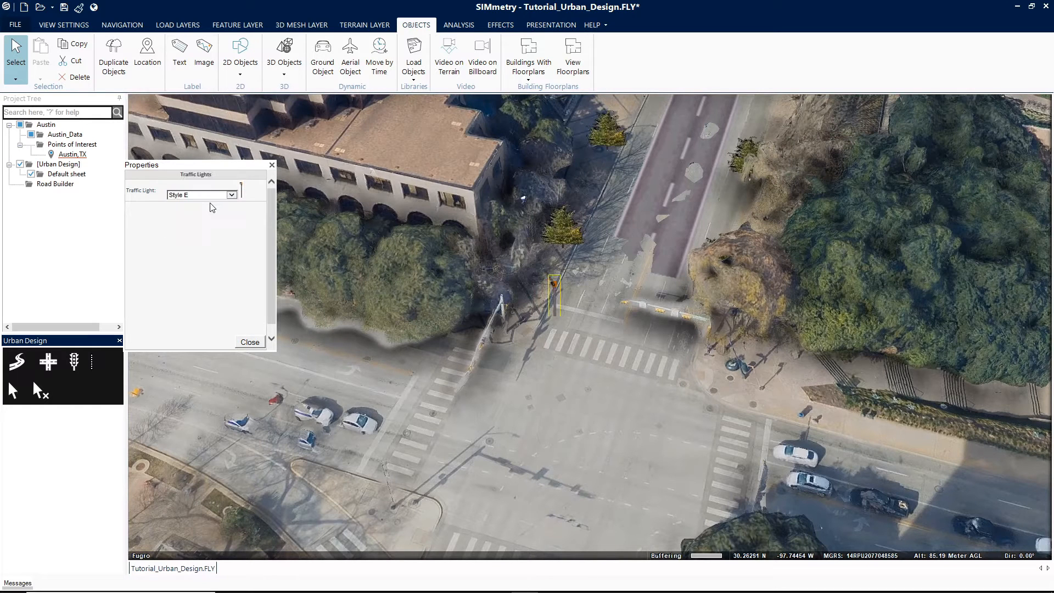
{"action": "left_click", "coordinate": [231, 195]}
{"action": "left_click", "coordinate": [204, 202]}
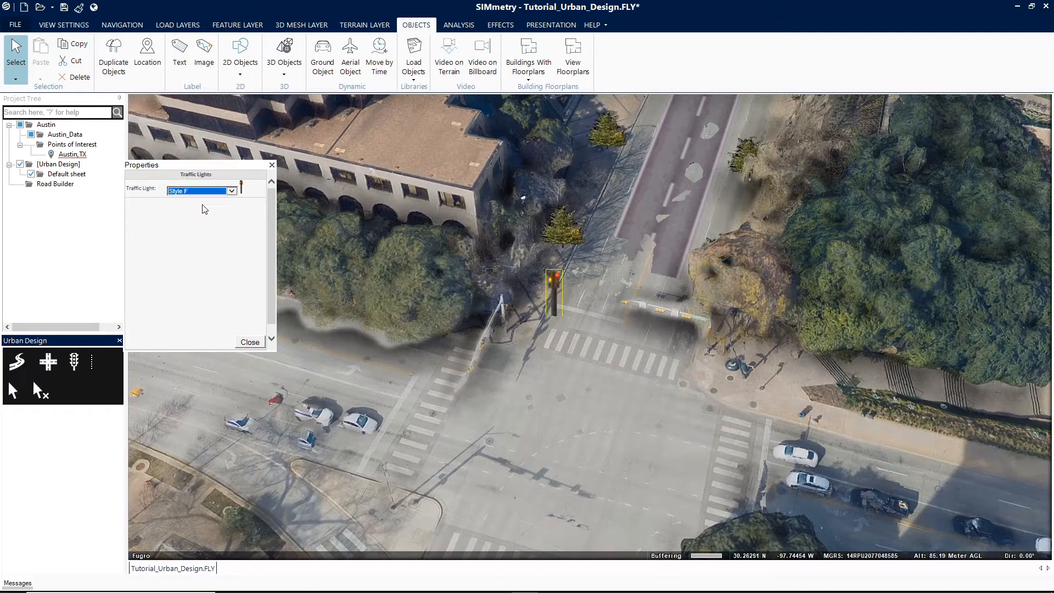
{"action": "left_click", "coordinate": [249, 342]}
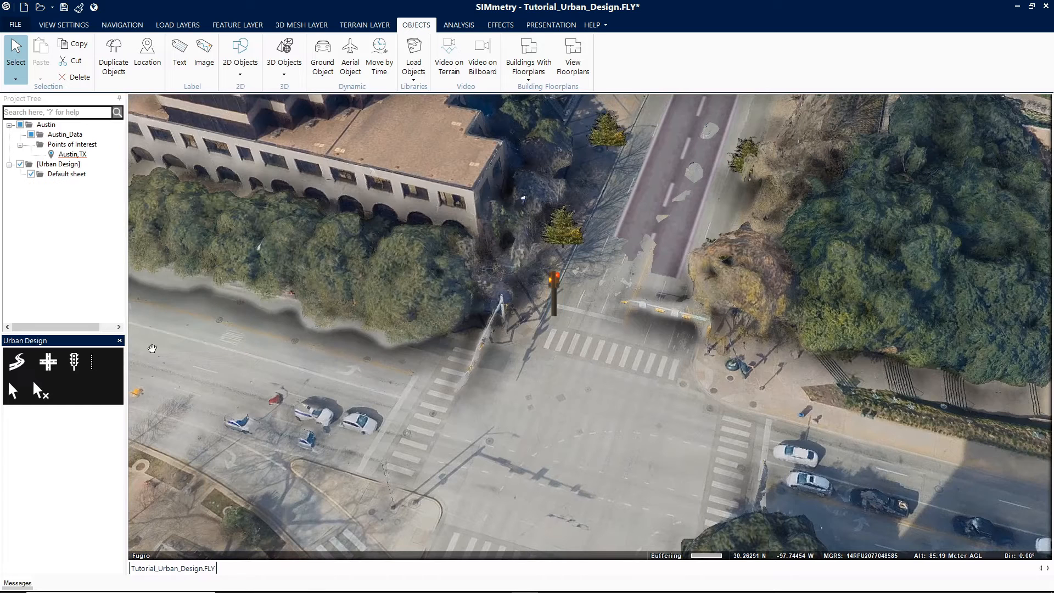
- Add a Style E traffic light on the opposite side of the road, beside the crosswalk
{"action": "left_click", "coordinate": [74, 365]}
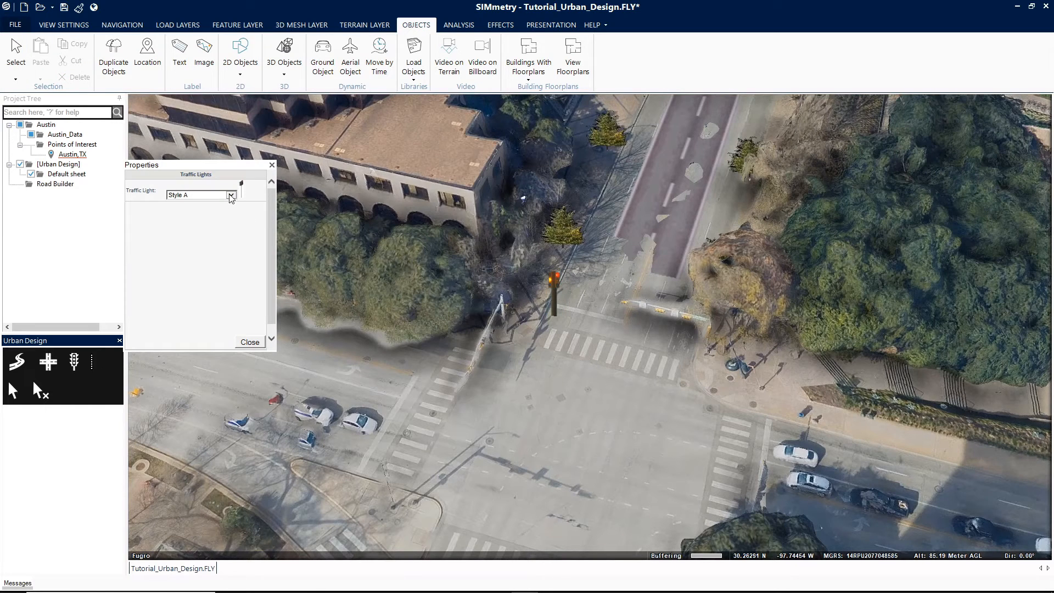
{"action": "left_click", "coordinate": [233, 195]}
{"action": "left_click", "coordinate": [212, 223]}
{"action": "left_click", "coordinate": [693, 337]}
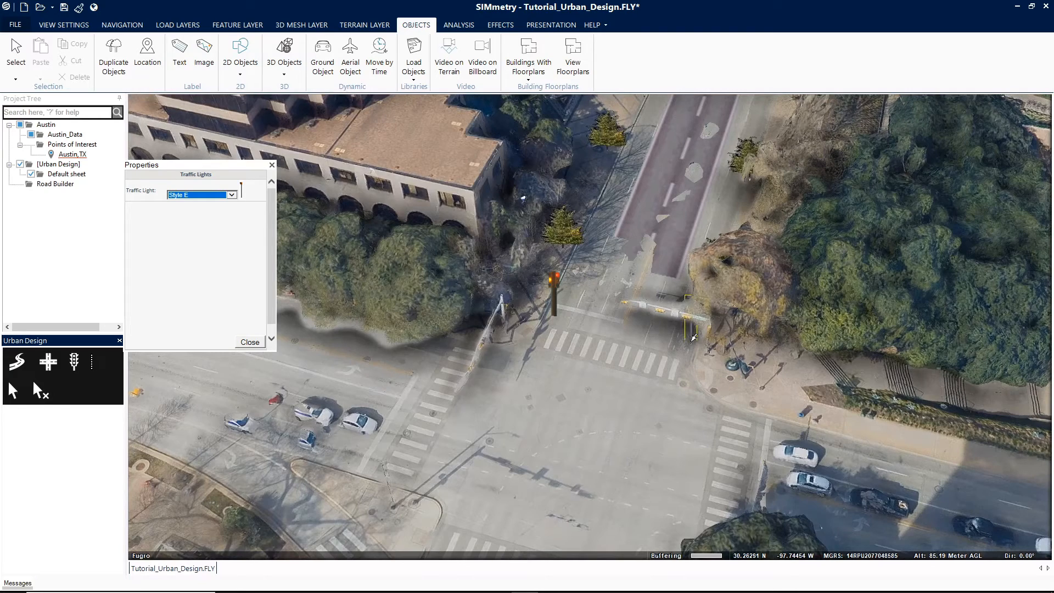
{"action": "key", "text": "Escape"}
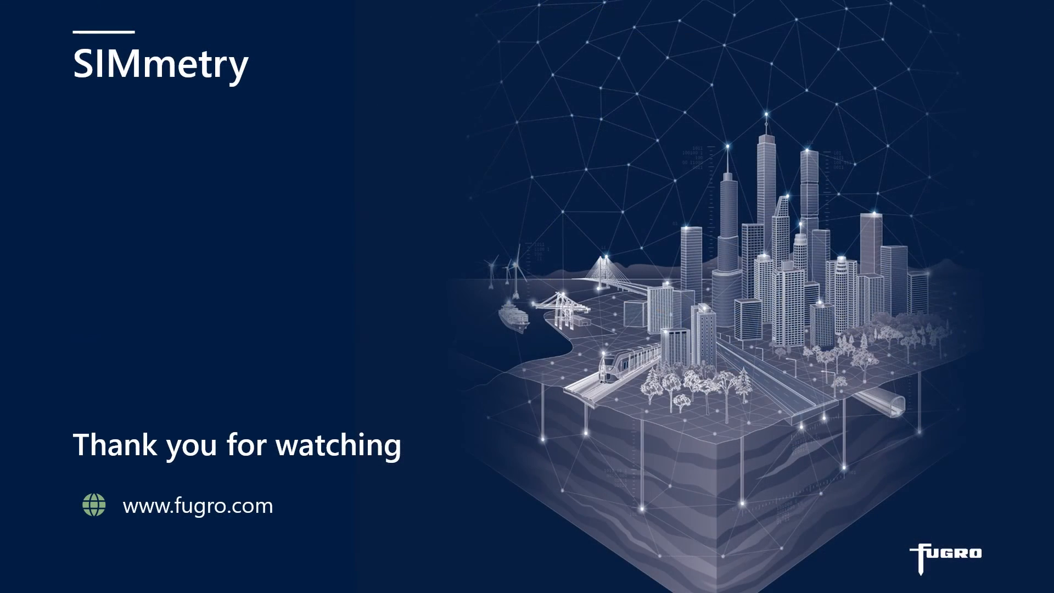